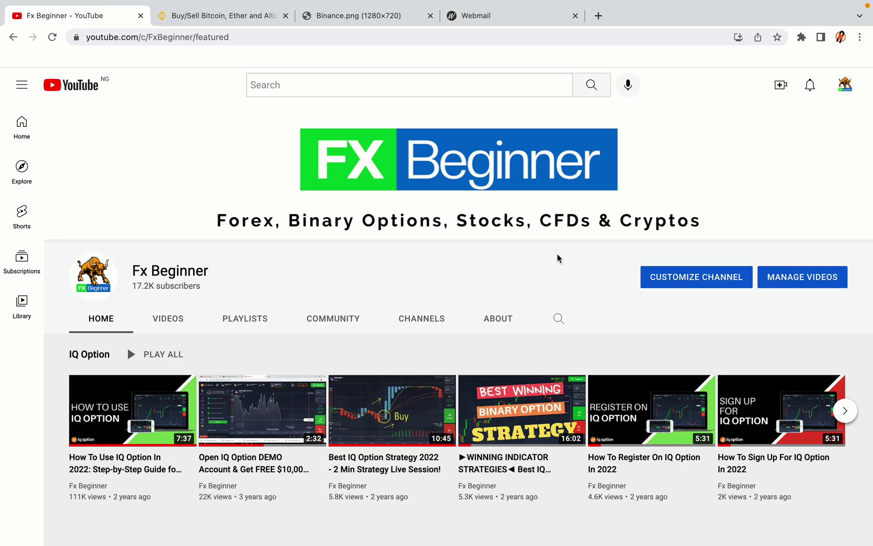
# - Switch from the Fx Beginner YouTube channel page to the Binance homepage tab
pyautogui.click(218, 15)
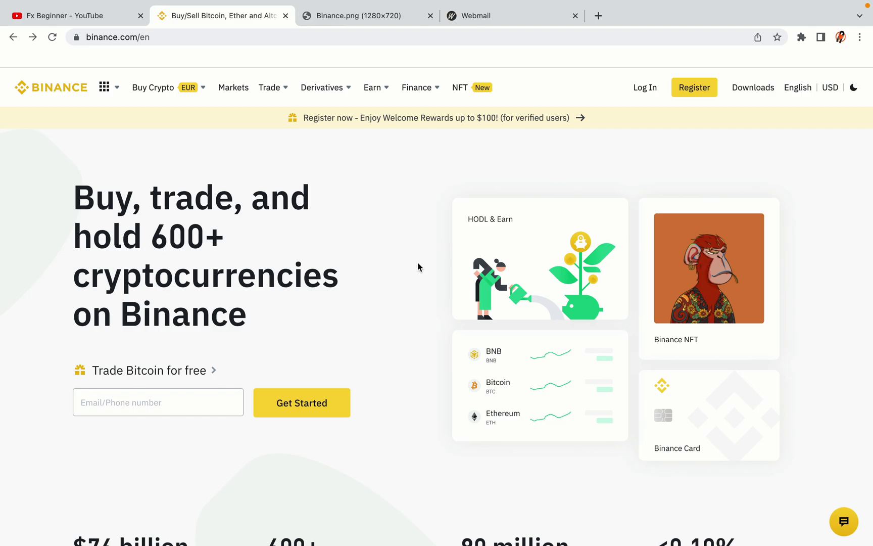
pyautogui.scroll(-2, 423, 305)
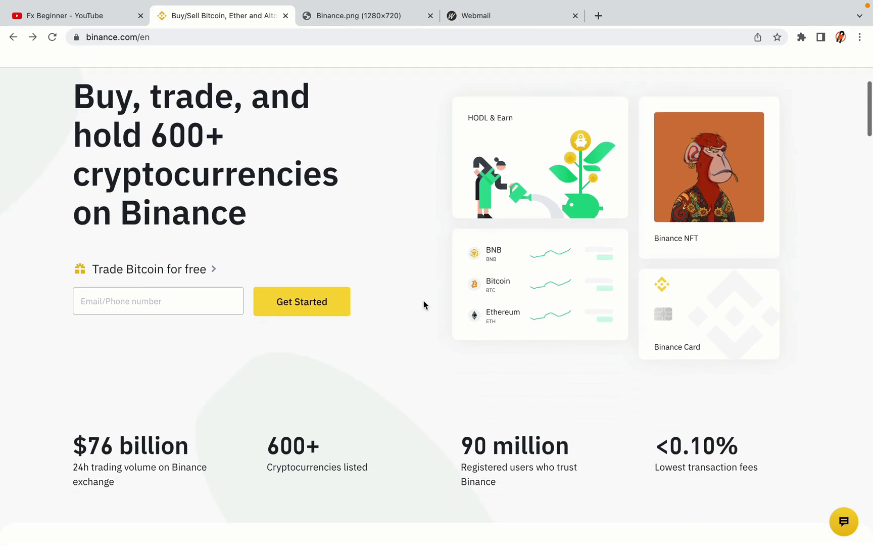
pyautogui.scroll(-1, 423, 305)
pyautogui.scroll(-1, 424, 304)
pyautogui.scroll(-1, 423, 304)
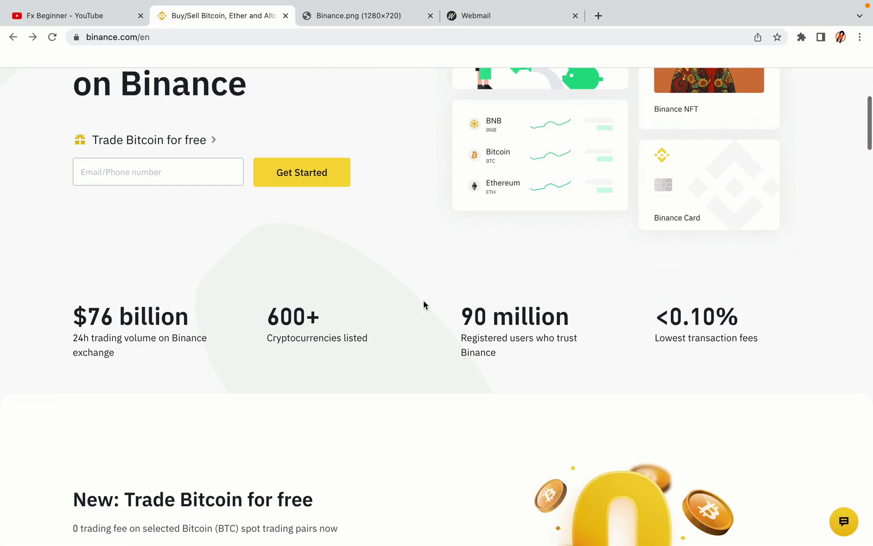
pyautogui.scroll(-4, 424, 302)
pyautogui.scroll(-1, 424, 302)
pyautogui.scroll(-1, 423, 302)
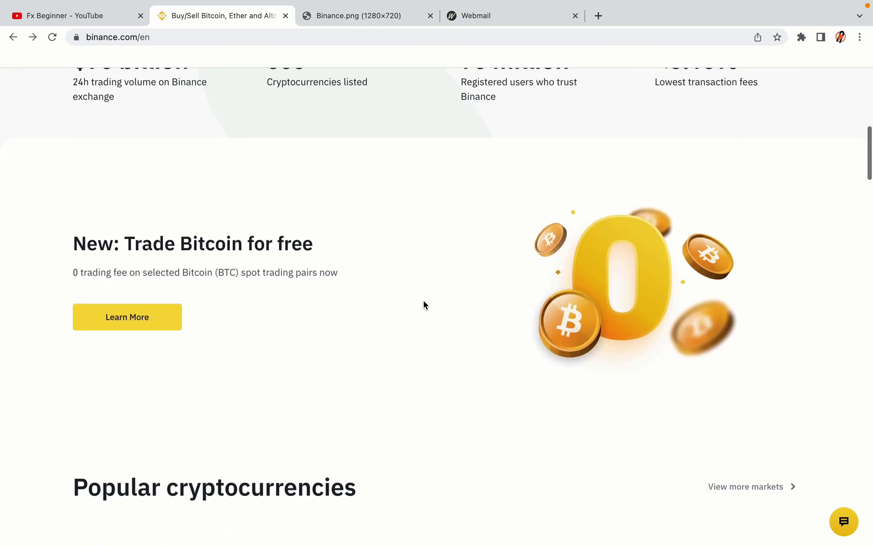
pyautogui.scroll(2, 424, 304)
pyautogui.scroll(1, 423, 304)
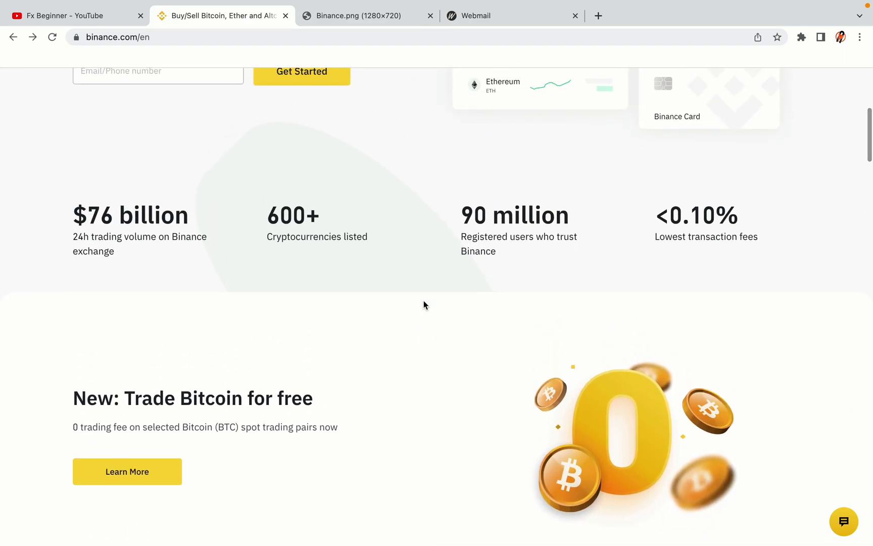
pyautogui.scroll(-7, 423, 304)
pyautogui.scroll(-1, 423, 305)
pyautogui.scroll(-2, 423, 304)
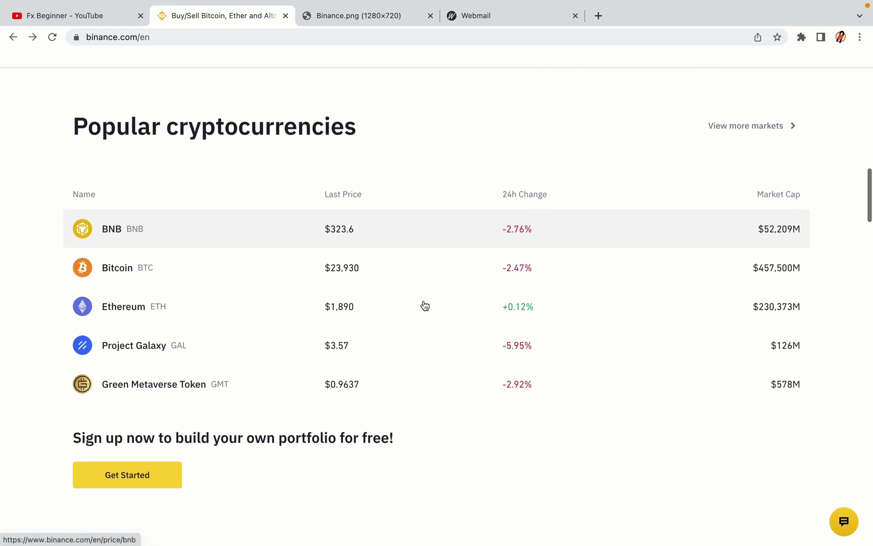
pyautogui.scroll(-3, 424, 305)
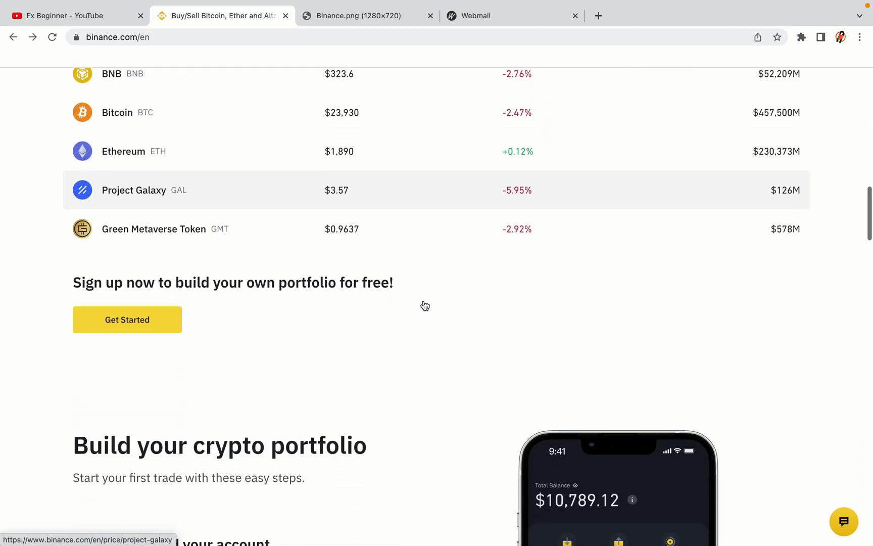
pyautogui.scroll(-3, 424, 305)
pyautogui.scroll(-3, 423, 304)
pyautogui.scroll(-1, 424, 304)
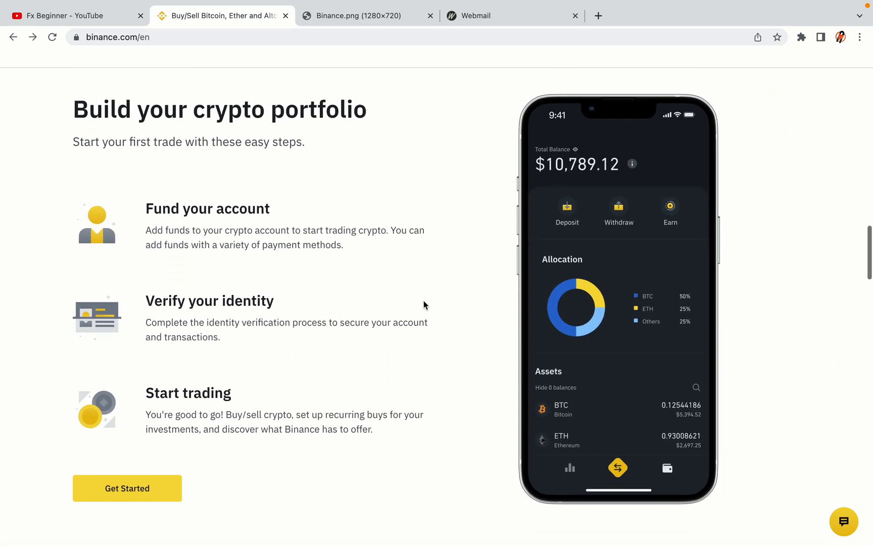
pyautogui.scroll(-6, 423, 304)
pyautogui.scroll(-3, 424, 304)
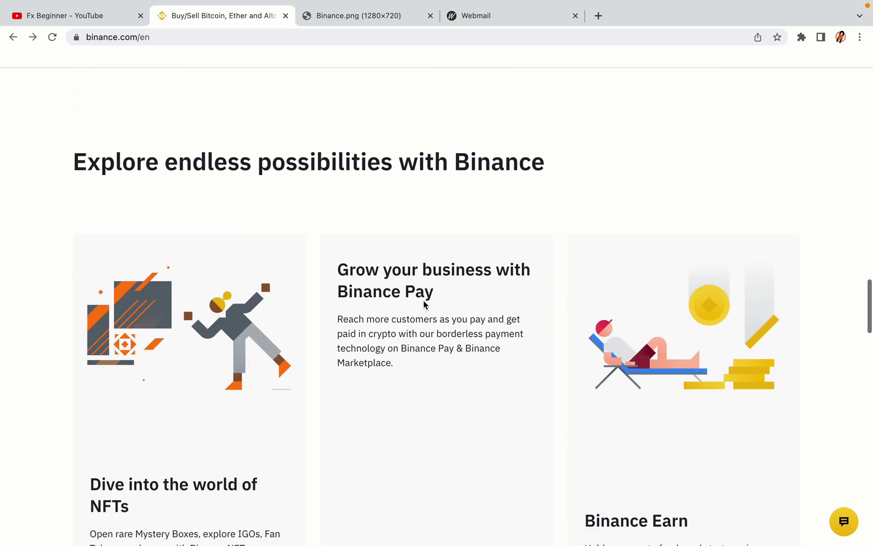
pyautogui.scroll(-1, 423, 303)
pyautogui.scroll(-5, 423, 302)
pyautogui.scroll(-1, 424, 300)
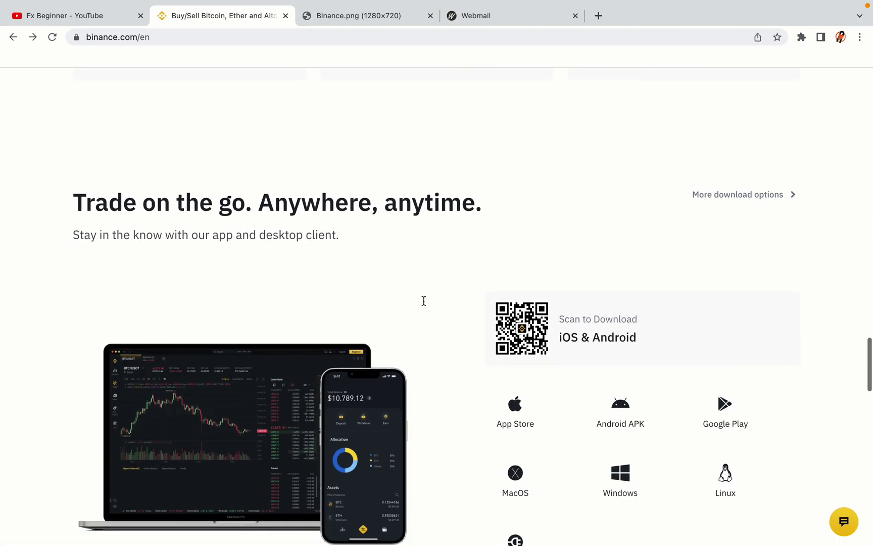
pyautogui.scroll(-6, 424, 301)
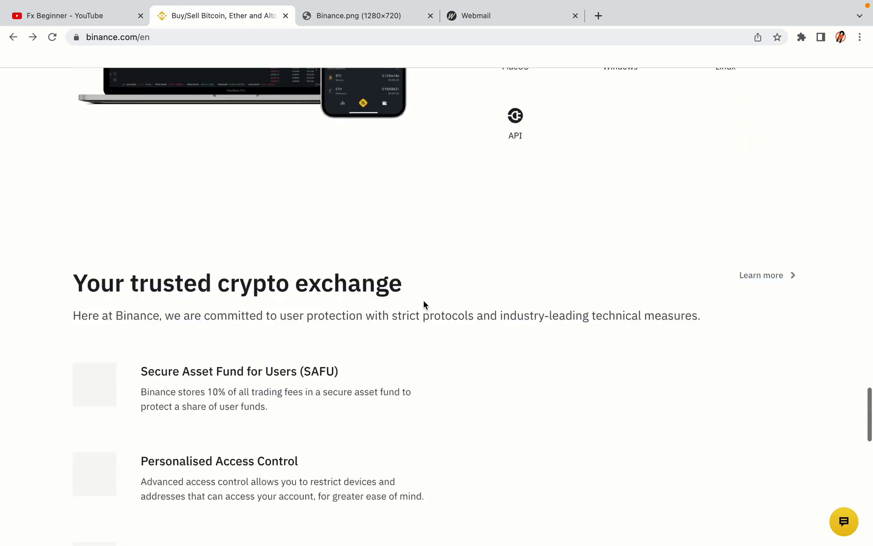
pyautogui.scroll(-3, 423, 303)
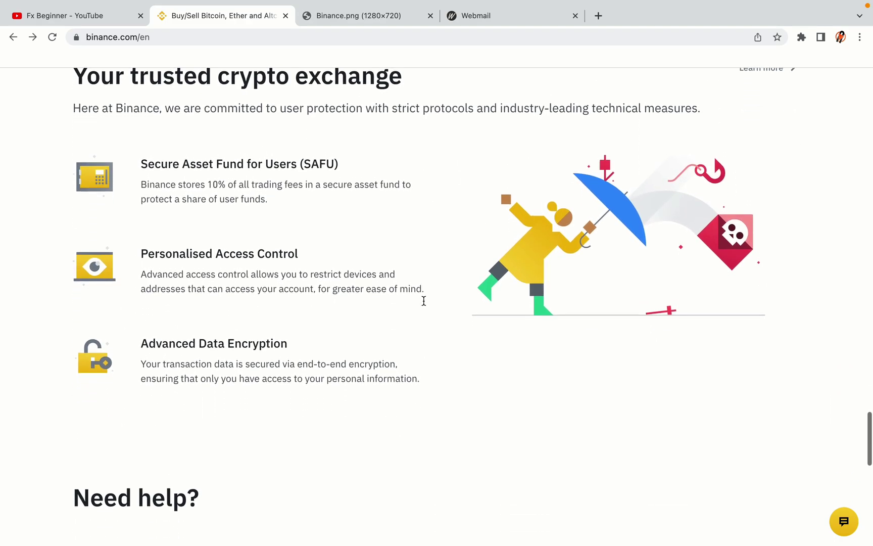
pyautogui.scroll(-5, 423, 301)
pyautogui.scroll(-1, 423, 301)
pyautogui.scroll(-1, 423, 301)
pyautogui.scroll(20, 423, 303)
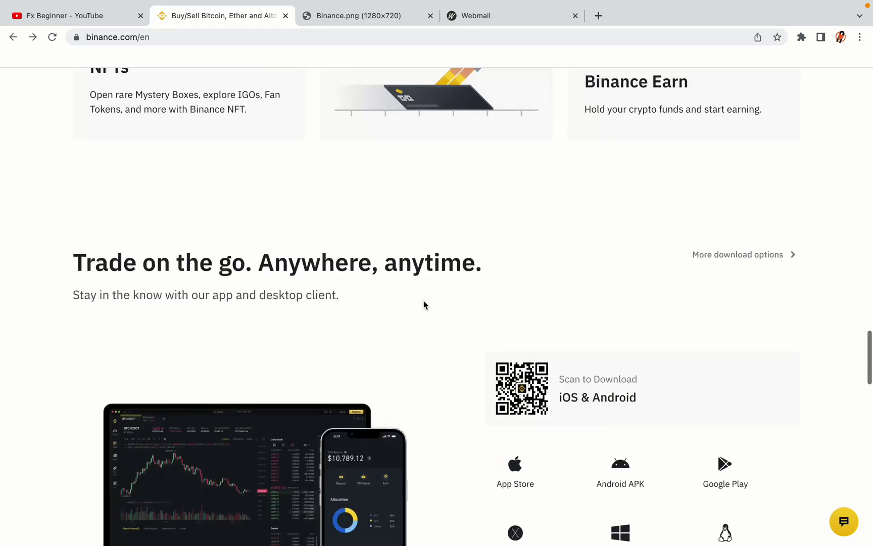
pyautogui.scroll(15, 424, 302)
pyautogui.scroll(5, 423, 302)
pyautogui.scroll(4, 424, 302)
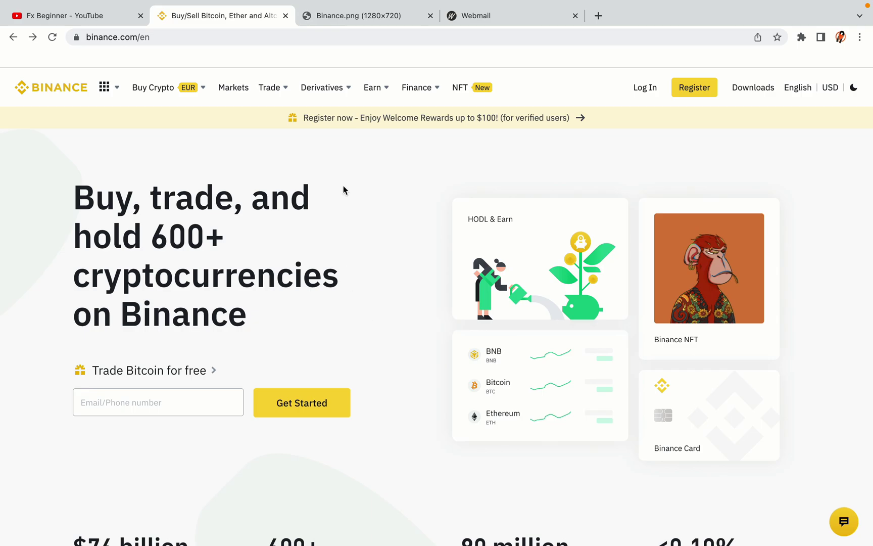
pyautogui.click(365, 14)
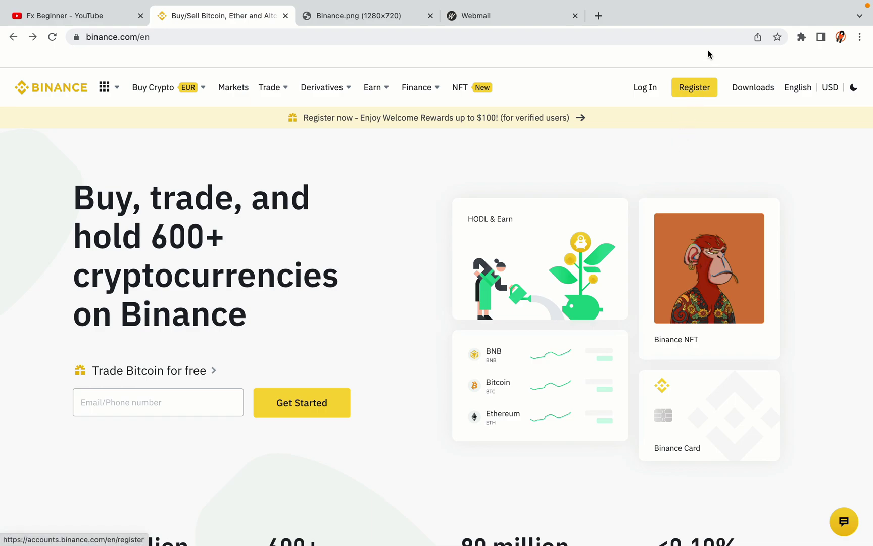
pyautogui.click(702, 95)
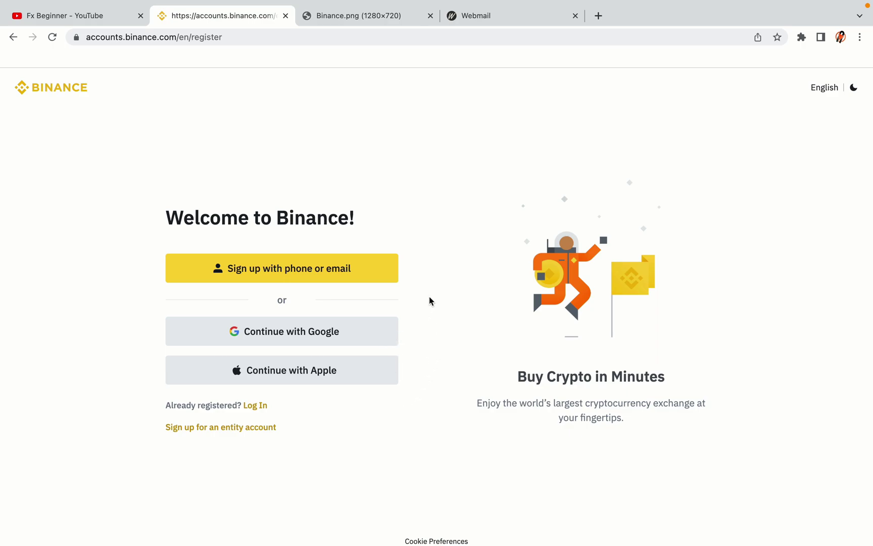
# - Submit a personal Binance account with email and password, then go to the webmail inbox
pyautogui.click(361, 279)
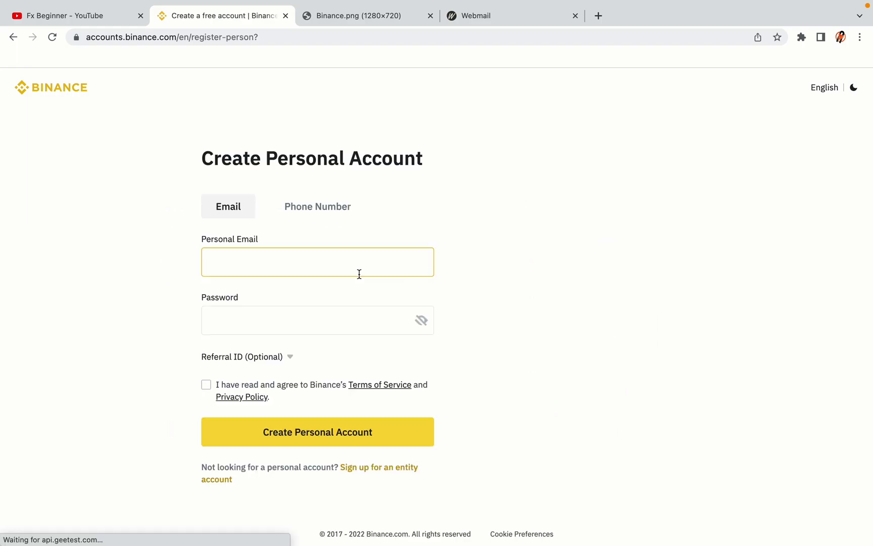
pyautogui.click(535, 309)
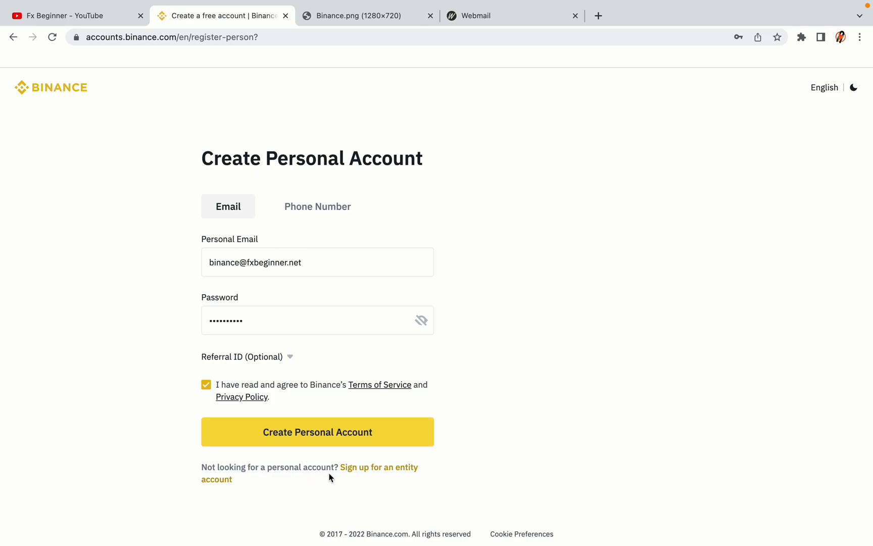
pyautogui.click(333, 438)
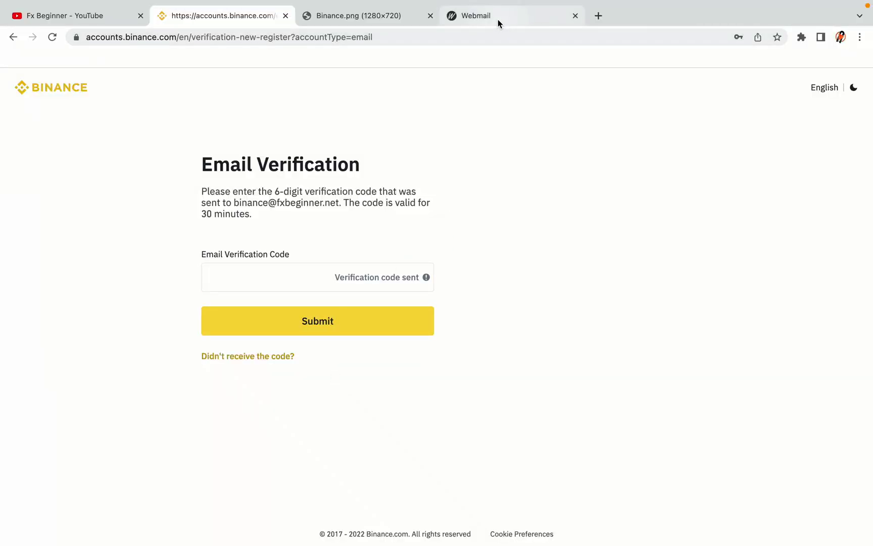
pyautogui.moveTo(498, 18); pyautogui.dragTo(374, 16)
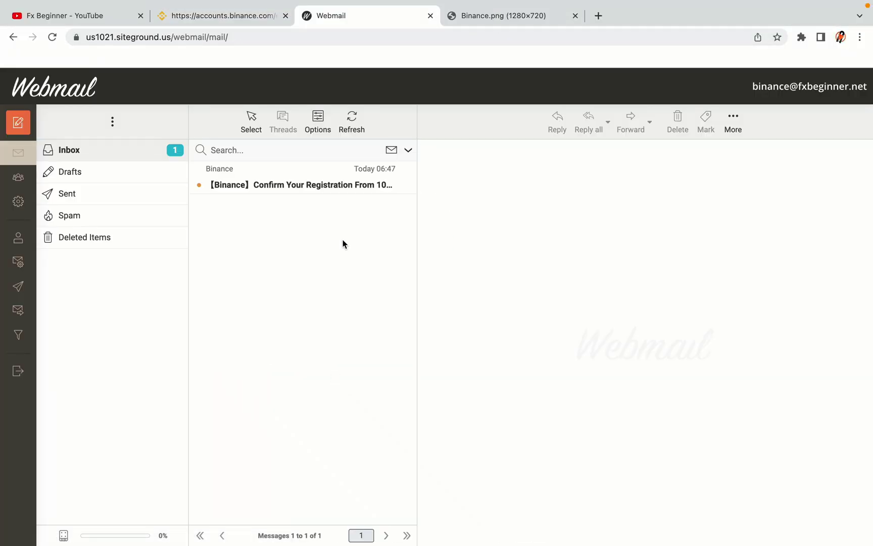
pyautogui.moveTo(300, 178)
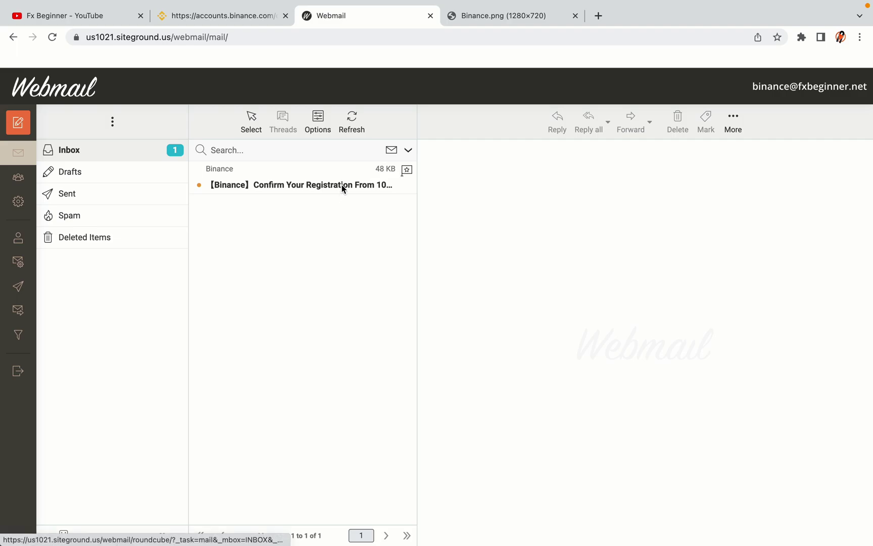
# - Open Binance's confirmation email and copy the 6-digit activation code
pyautogui.click(302, 182)
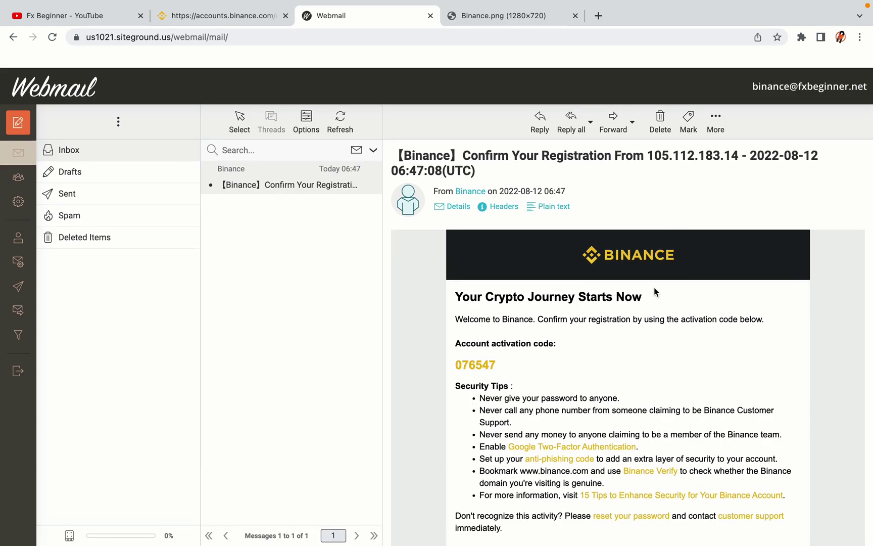
pyautogui.scroll(-3, 655, 292)
pyautogui.scroll(1, 655, 292)
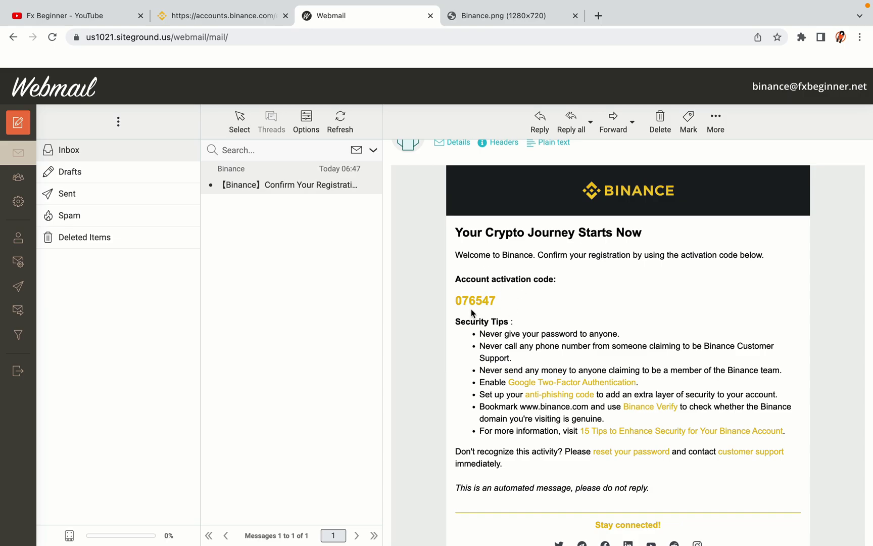
pyautogui.moveTo(454, 300); pyautogui.dragTo(499, 300)
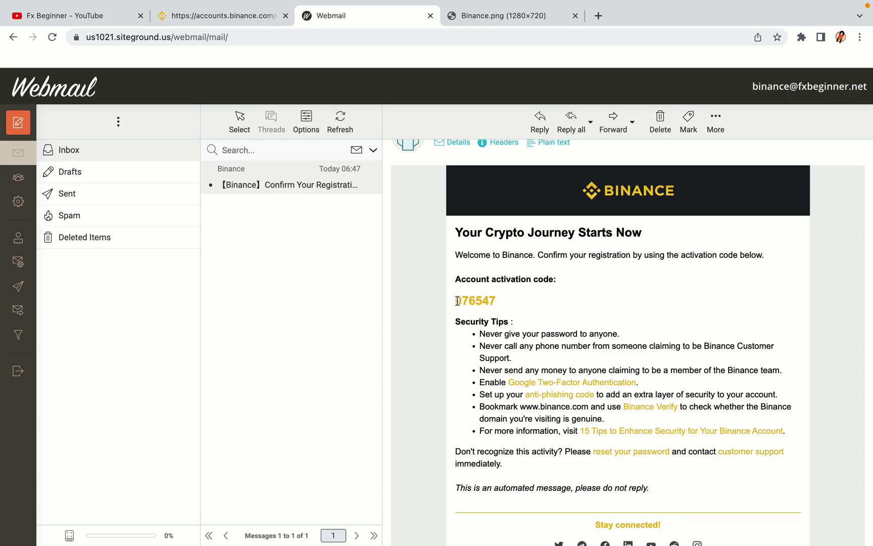
pyautogui.click(499, 299)
pyautogui.moveTo(457, 300); pyautogui.dragTo(491, 300)
pyautogui.rightClick(495, 300)
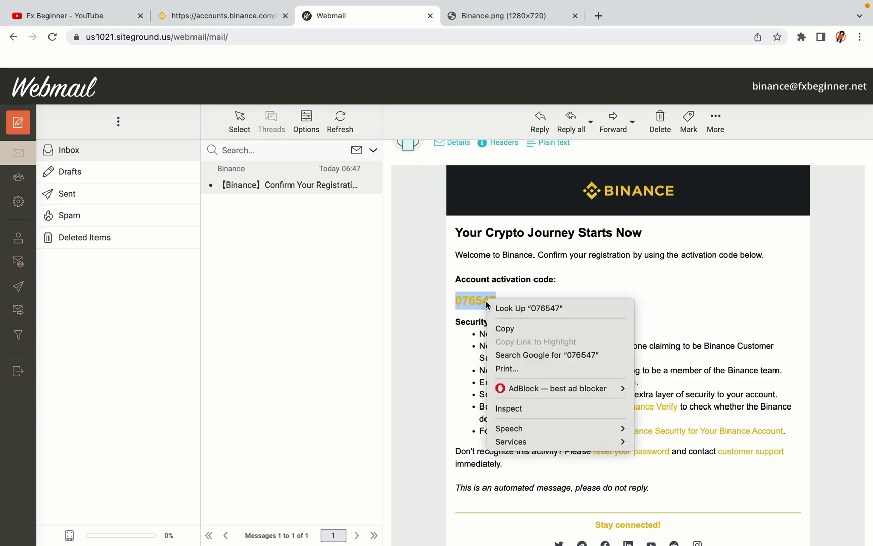
pyautogui.click(503, 327)
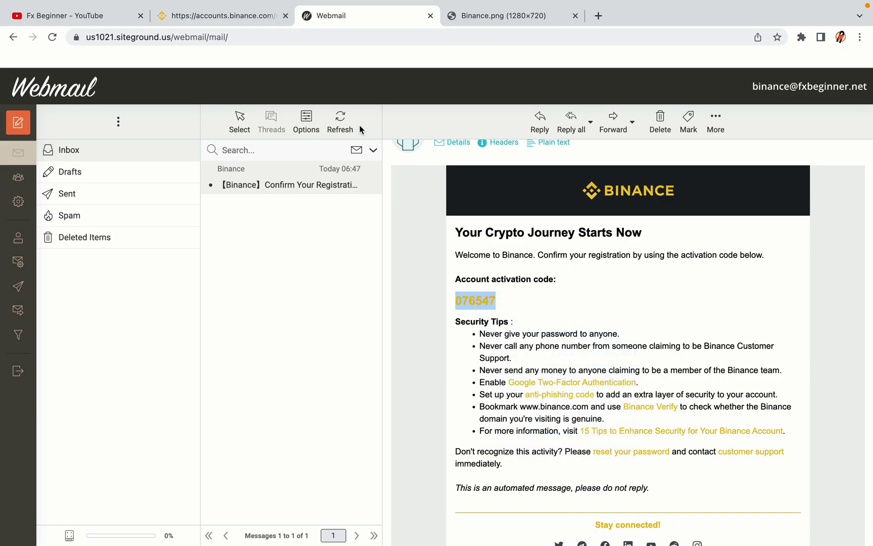
# - Paste the activation code into Binance's Email Verification Code field
pyautogui.click(227, 16)
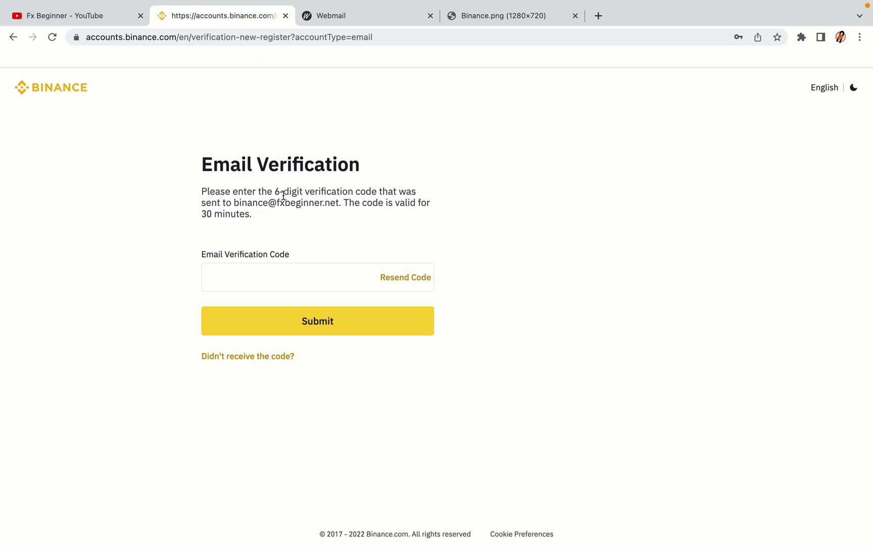
pyautogui.click(266, 274)
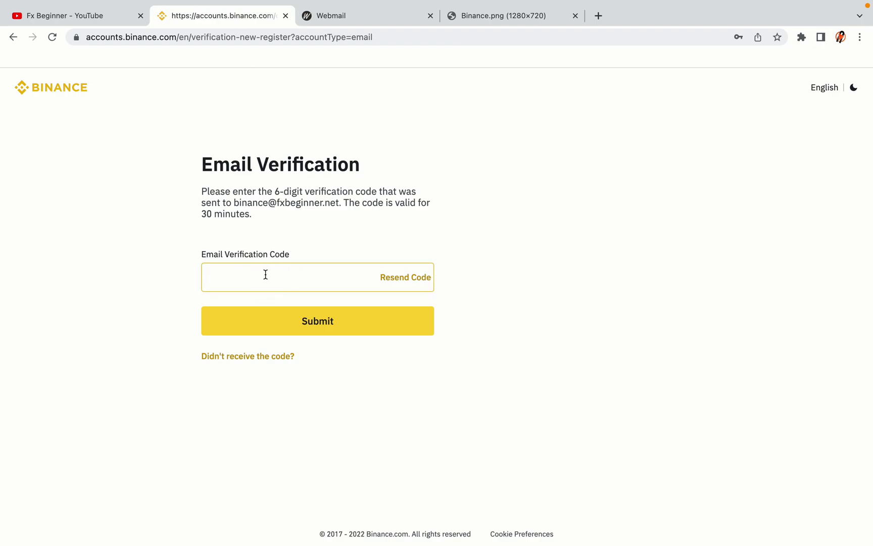
pyautogui.hotkey('ctrl', 'v')
pyautogui.click(154, 262)
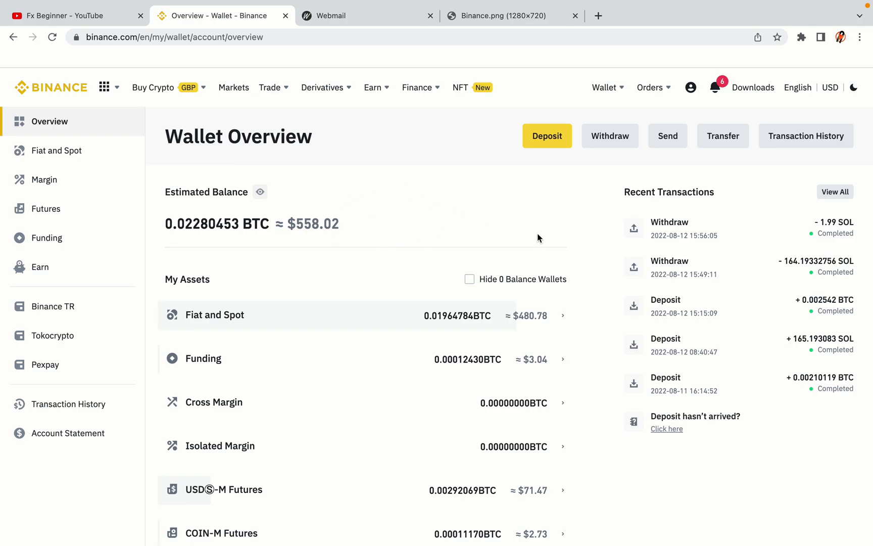
# - Scroll the Wallet Overview down to Earn and Third-party Wallets, then back to the estimated balance
pyautogui.scroll(-3, 536, 232)
pyautogui.scroll(-3, 536, 232)
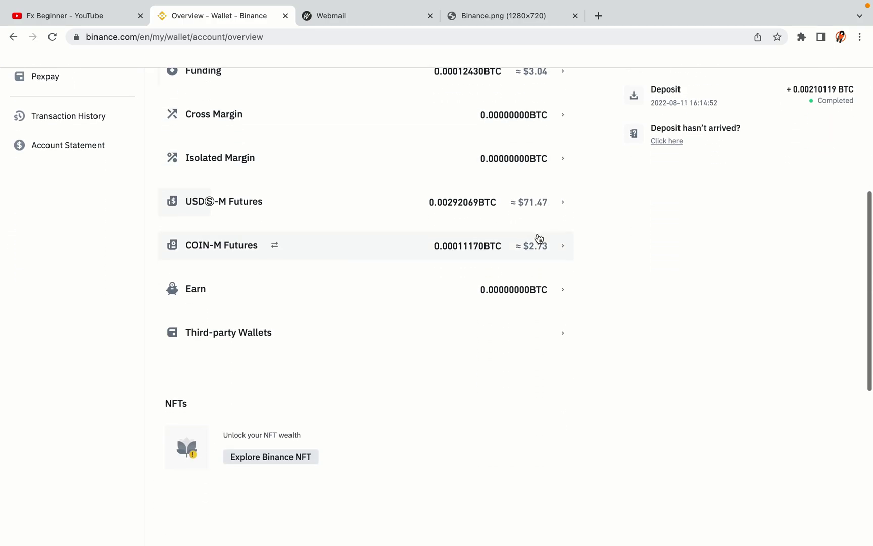
pyautogui.scroll(5, 537, 232)
pyautogui.scroll(1, 538, 235)
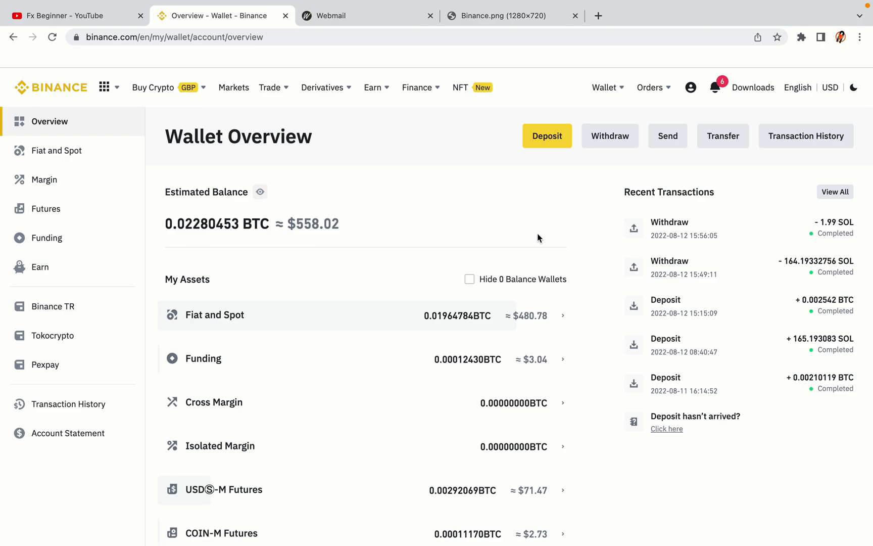